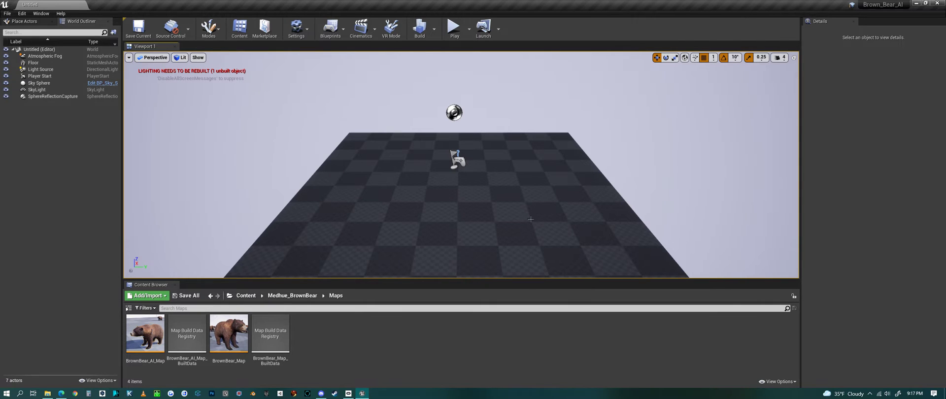
pyautogui.moveTo(583, 217)
pyautogui.mouseDown(button='right')
pyautogui.moveTo(514, 244)
pyautogui.moveTo(613, 236)
pyautogui.moveTo(583, 217)
pyautogui.mouseUp(button='right')
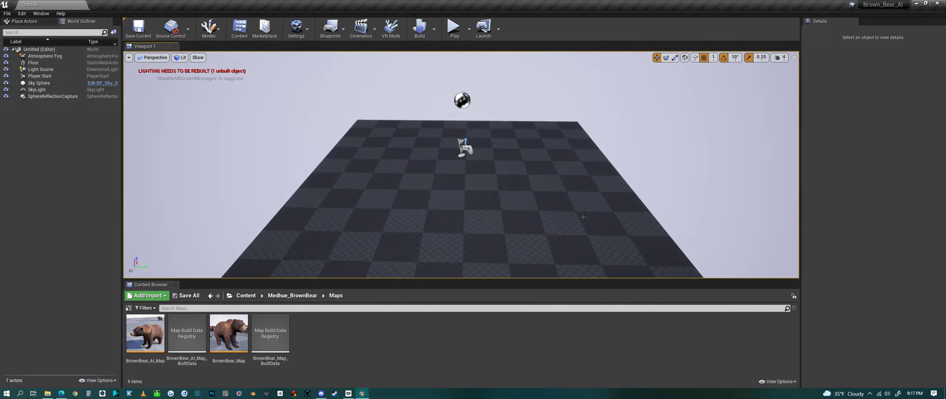
pyautogui.keyDown('alt'); pyautogui.moveTo(443, 227); pyautogui.dragTo(539, 241); pyautogui.keyUp('alt')
pyautogui.moveTo(540, 232); pyautogui.dragTo(540, 209, button='right')
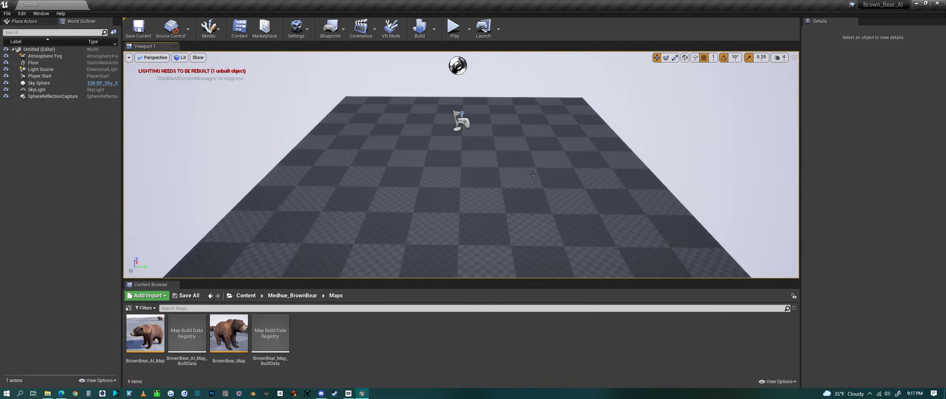
pyautogui.moveTo(532, 175)
pyautogui.keyDown('alt'); pyautogui.mouseDown()
pyautogui.moveTo(533, 190)
pyautogui.moveTo(531, 176)
pyautogui.mouseUp(); pyautogui.keyUp('alt')
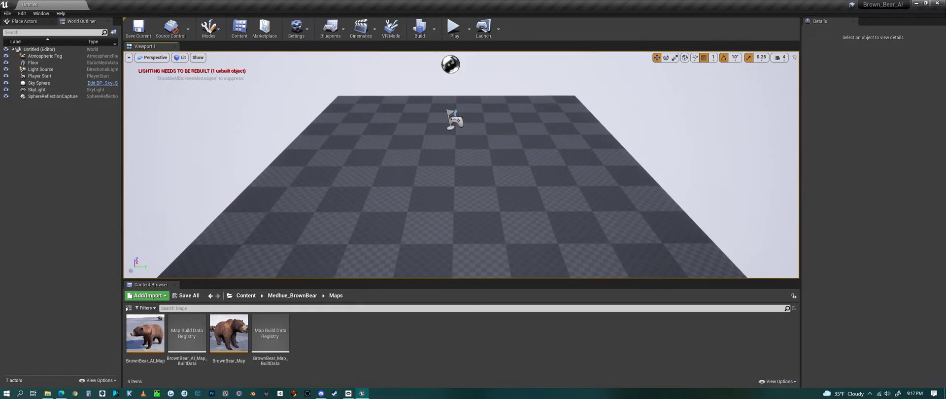
pyautogui.moveTo(532, 176); pyautogui.dragTo(530, 177, button='right')
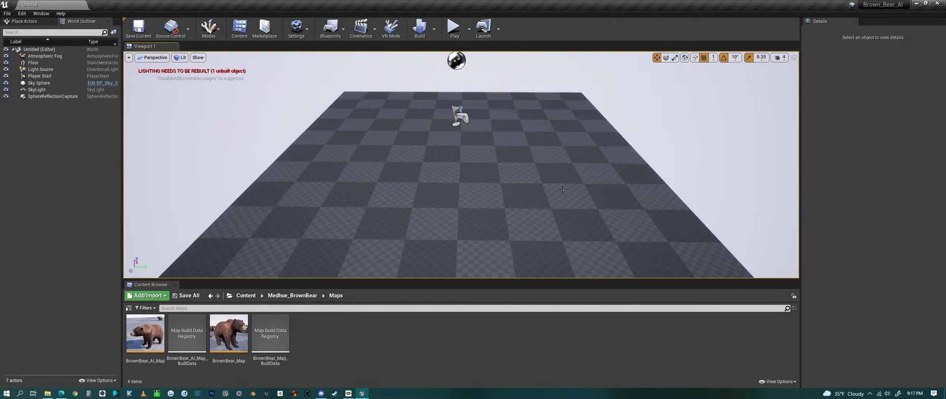
# - Enlarge the floor by setting its scale to 3.0 on both the X and Y axes
pyautogui.click(510, 194)
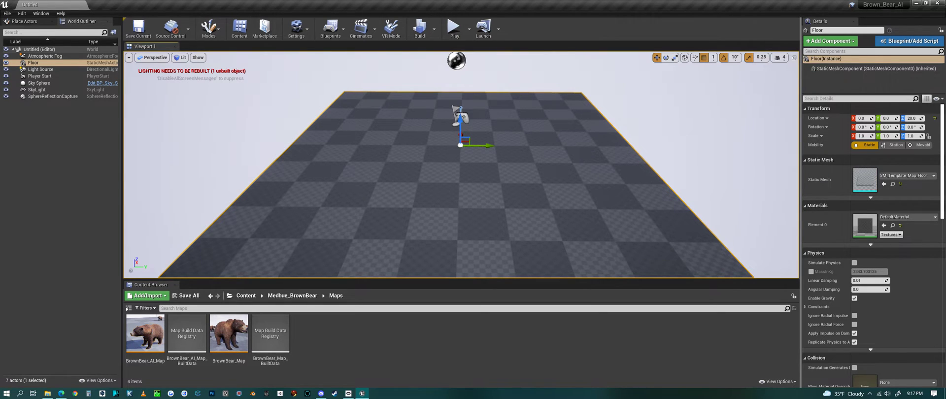
pyautogui.click(861, 136)
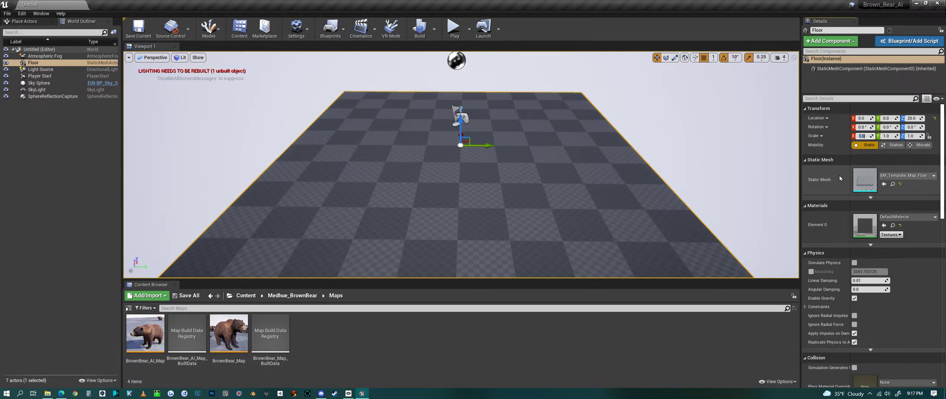
pyautogui.write('3')
pyautogui.press('Return')
pyautogui.press('Tab')
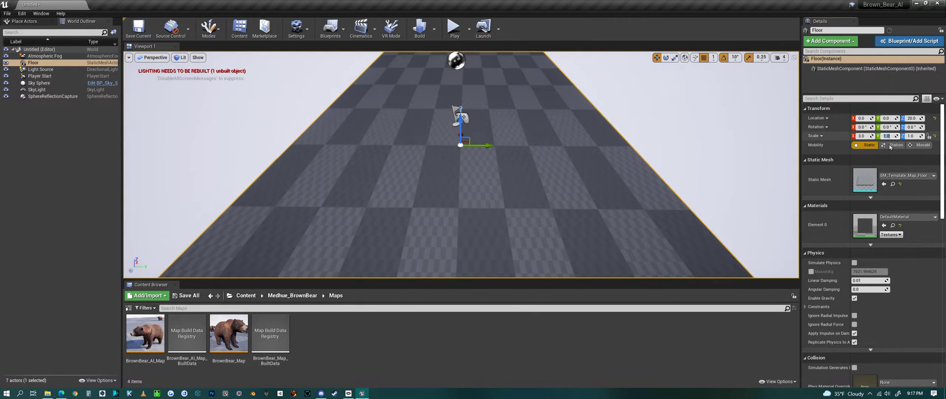
pyautogui.write('3')
pyautogui.press('Return')
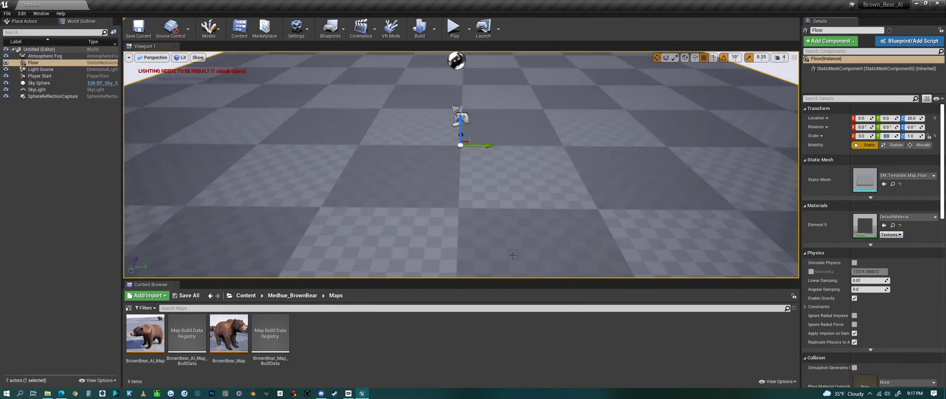
pyautogui.press('f')
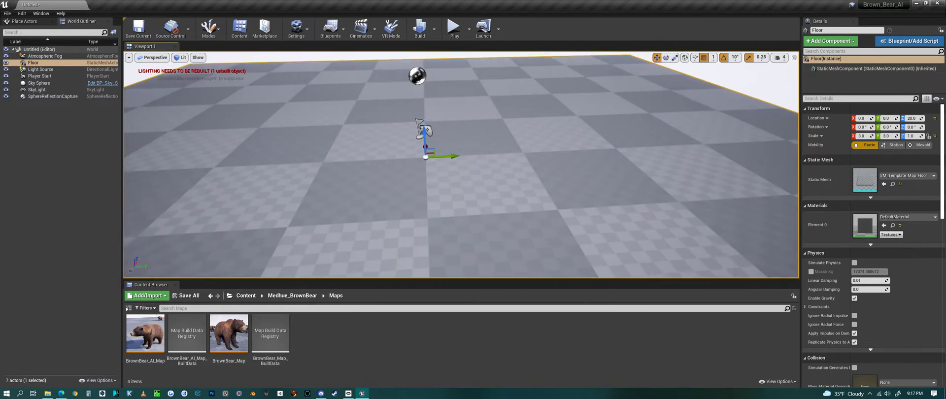
pyautogui.moveTo(411, 198)
pyautogui.mouseDown(button='right')
pyautogui.moveTo(436, 221)
pyautogui.moveTo(411, 198)
pyautogui.mouseUp(button='right')
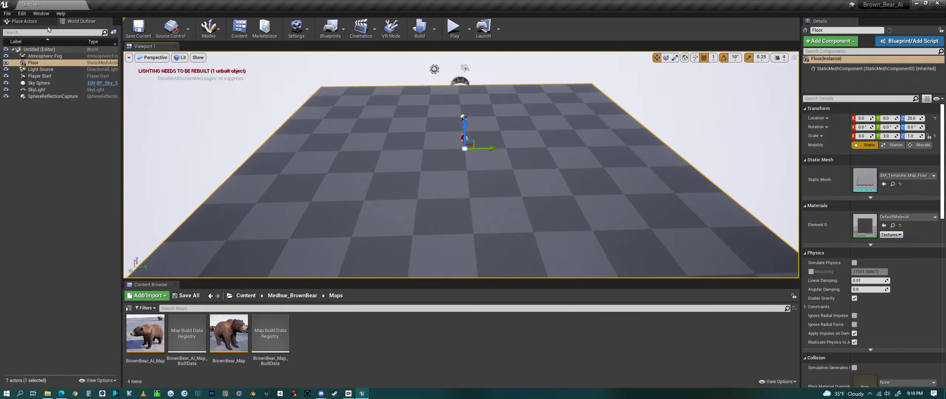
# - Find the Nav Mesh Bounds Volume actor and place one near the middle of the floor
pyautogui.click(29, 21)
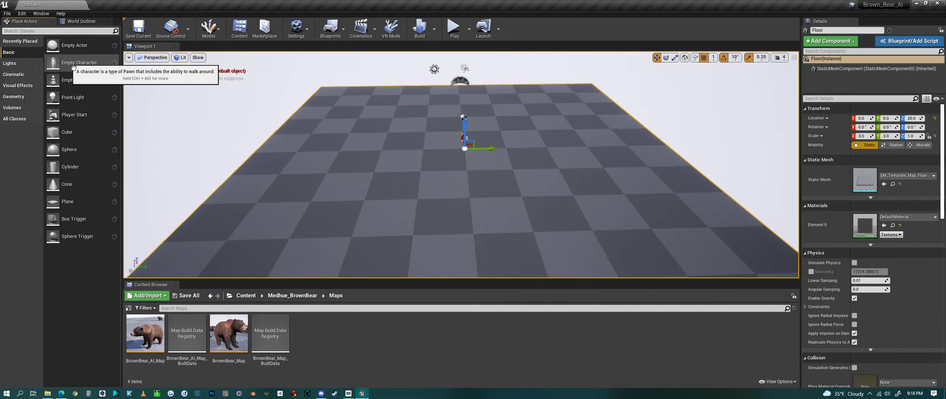
pyautogui.write('nave')
pyautogui.press('BackSpace')
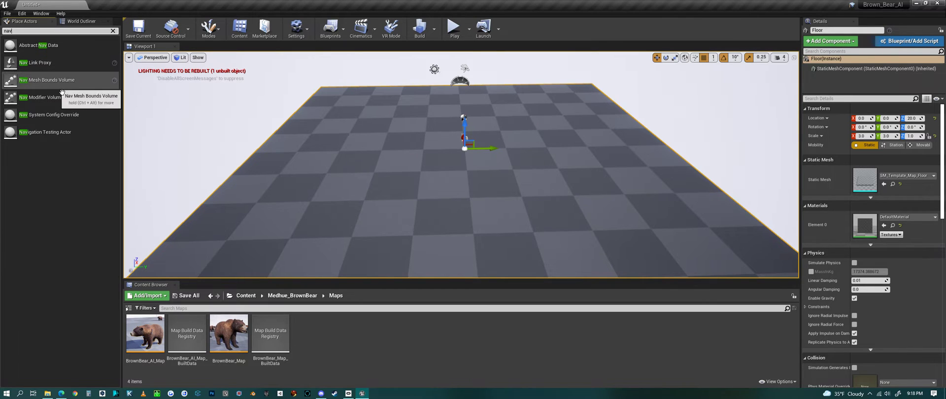
pyautogui.moveTo(62, 91); pyautogui.dragTo(463, 174)
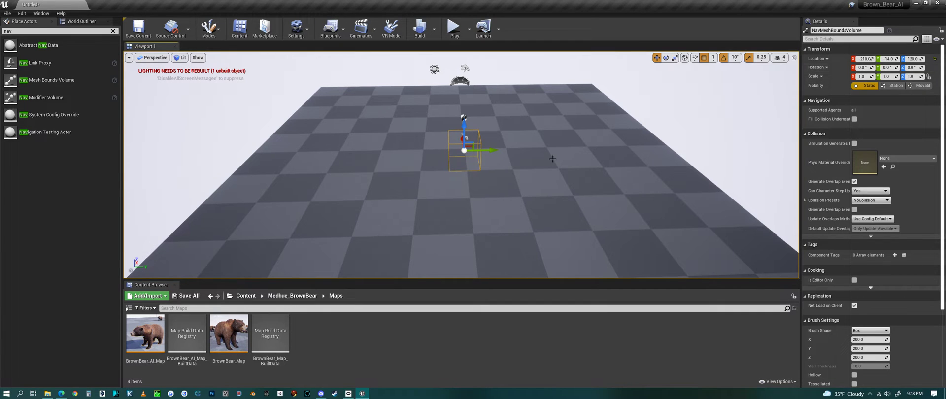
# - Center the NavMeshBoundsVolume on the floor by setting its X and Y location to 0
pyautogui.click(560, 210)
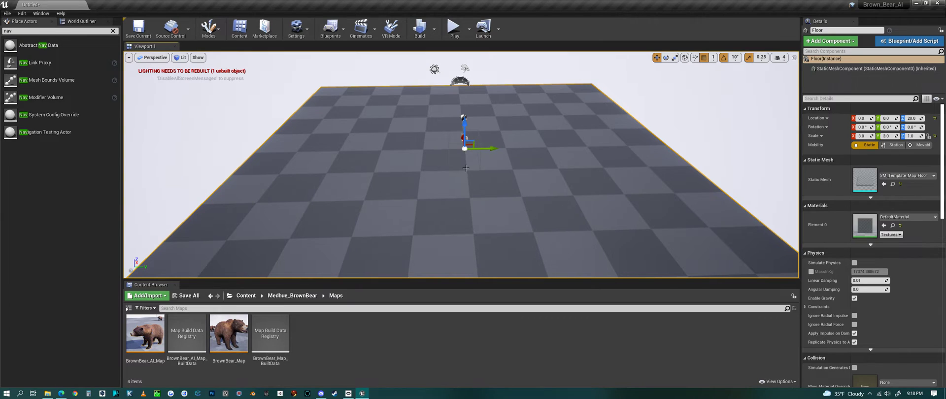
pyautogui.click(449, 152)
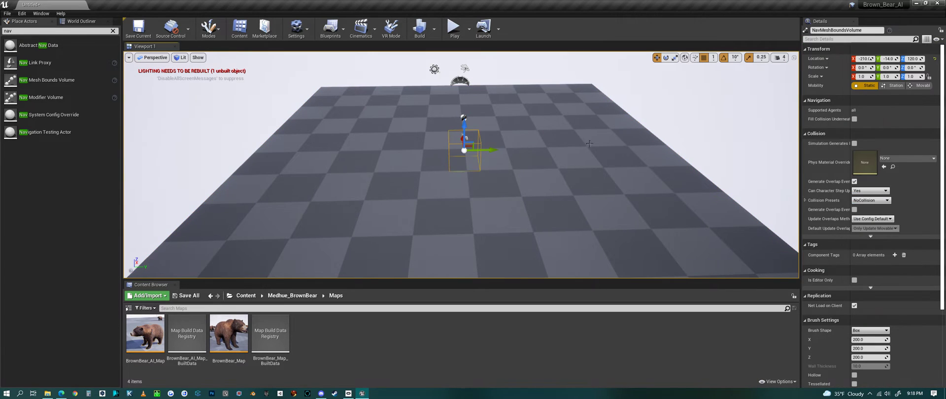
pyautogui.click(865, 60)
pyautogui.write('0')
pyautogui.press('Return')
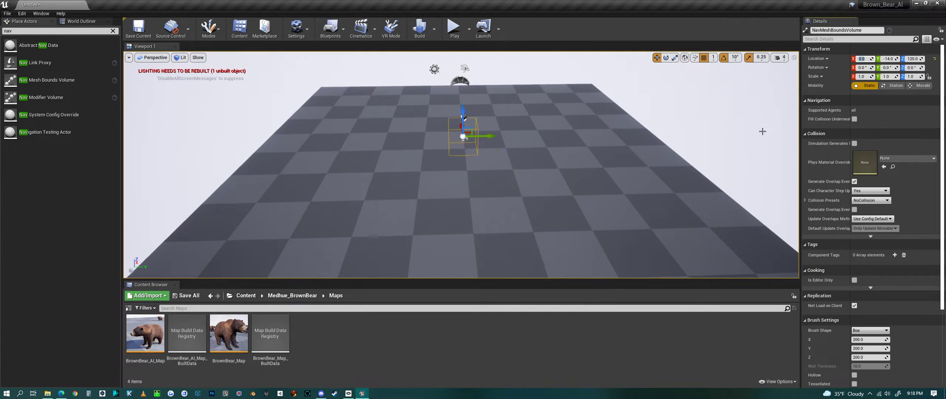
pyautogui.click(894, 59)
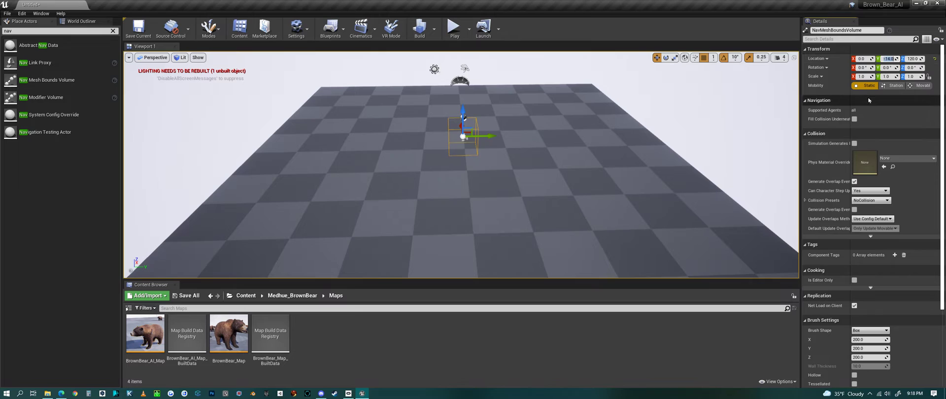
pyautogui.write('0')
pyautogui.press('Return')
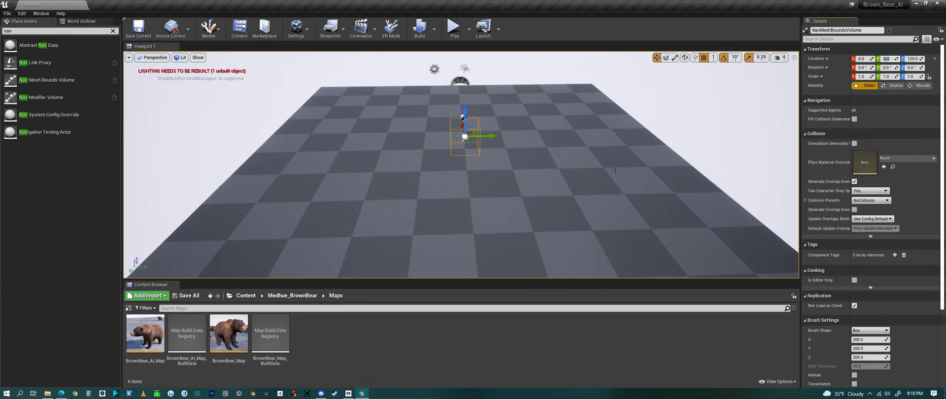
# - Stretch the NavMeshBoundsVolume over the whole floor by scaling it to 15.0 on the X and Y axes
pyautogui.click(675, 58)
pyautogui.moveTo(488, 136); pyautogui.dragTo(621, 136)
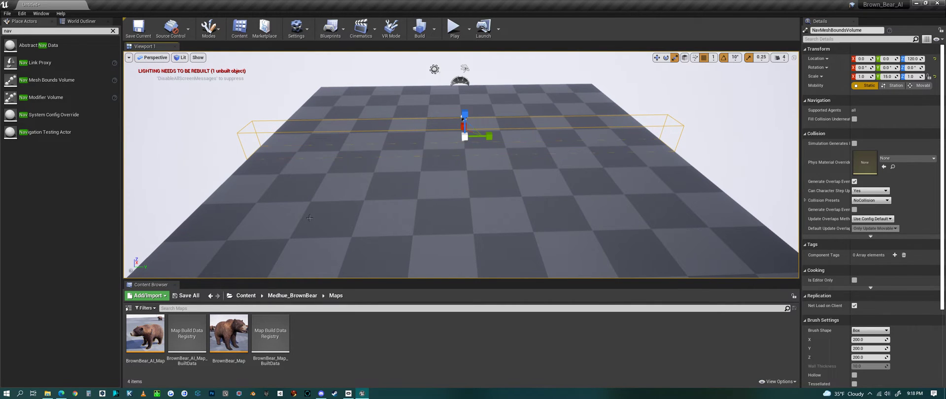
pyautogui.moveTo(325, 221); pyautogui.dragTo(345, 234, button='right')
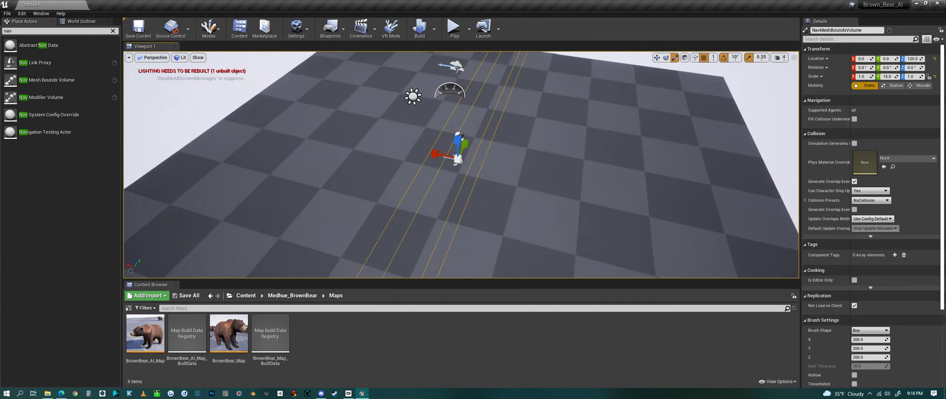
pyautogui.moveTo(435, 154); pyautogui.dragTo(275, 142)
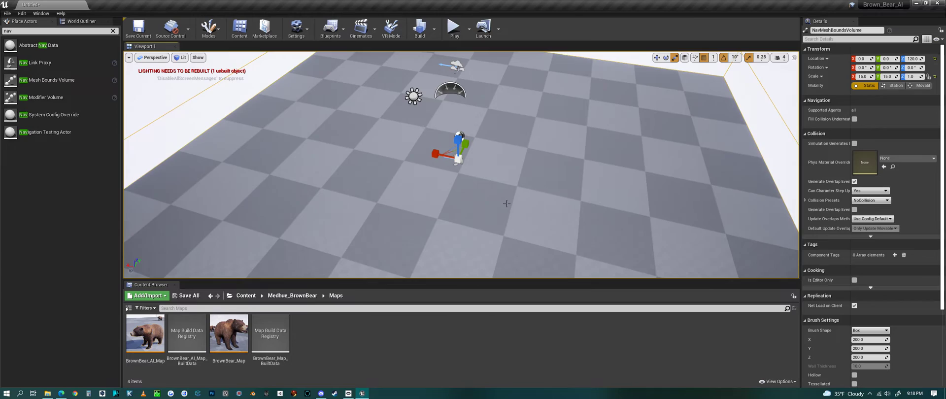
# - Toggle the navigation mesh preview on and off to check how the walkable area covers the floor
pyautogui.moveTo(642, 217); pyautogui.dragTo(566, 207, button='right')
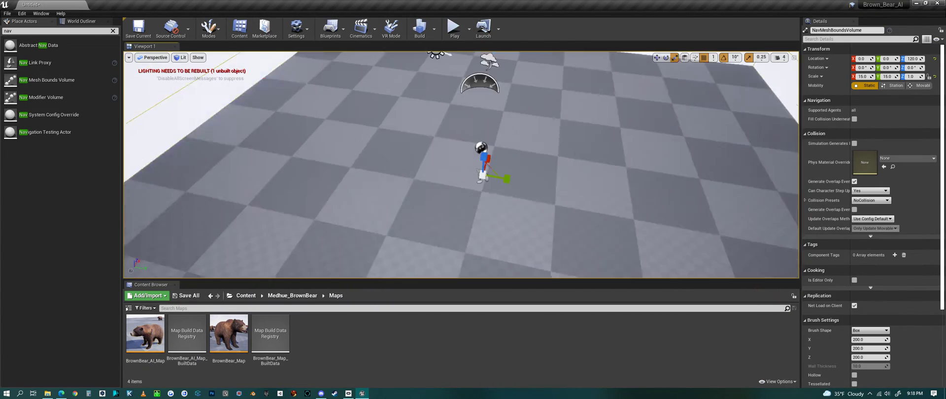
pyautogui.moveTo(503, 211); pyautogui.dragTo(528, 207, button='right')
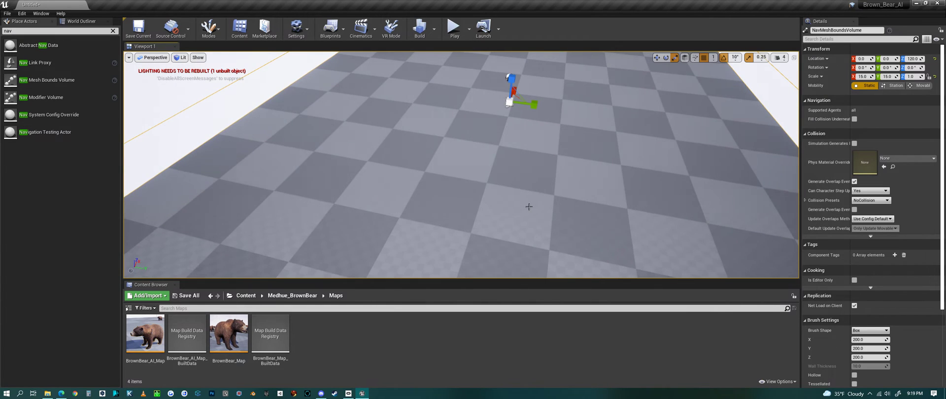
pyautogui.press('p')
pyautogui.press('f')
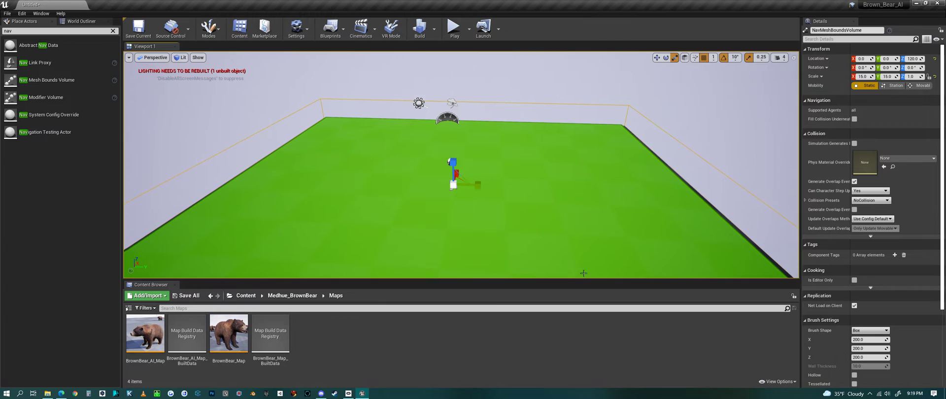
pyautogui.moveTo(575, 212); pyautogui.dragTo(613, 247, button='right')
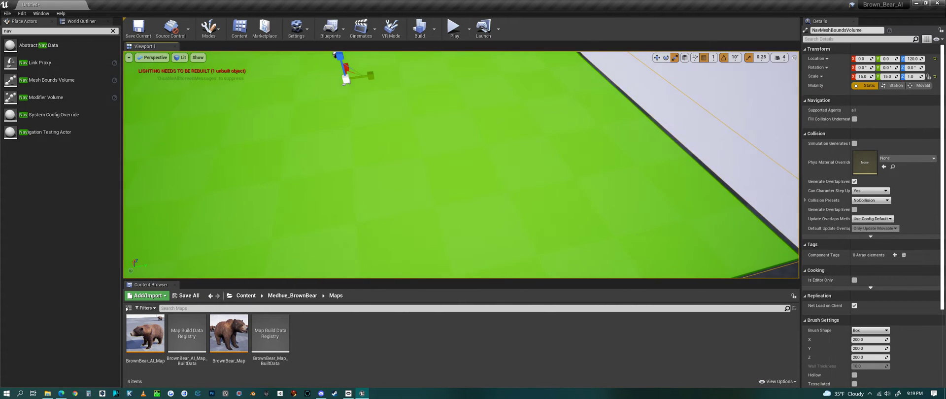
pyautogui.press('f')
pyautogui.moveTo(593, 206); pyautogui.dragTo(622, 219, button='right')
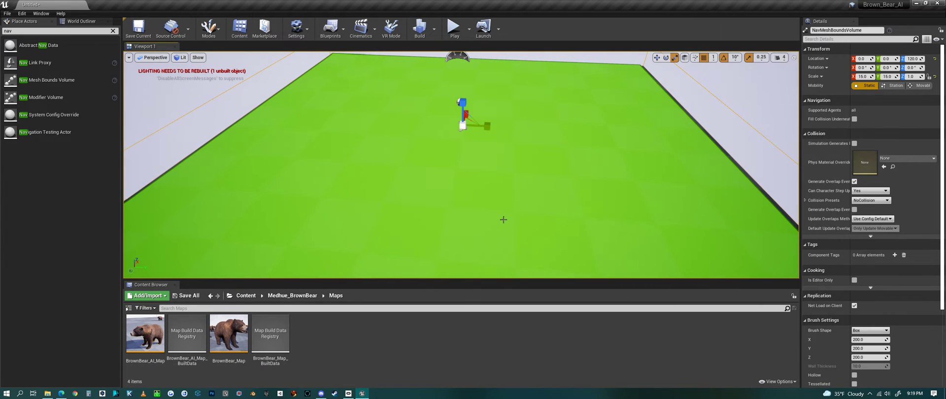
pyautogui.scroll(1, 497, 217)
pyautogui.press('p')
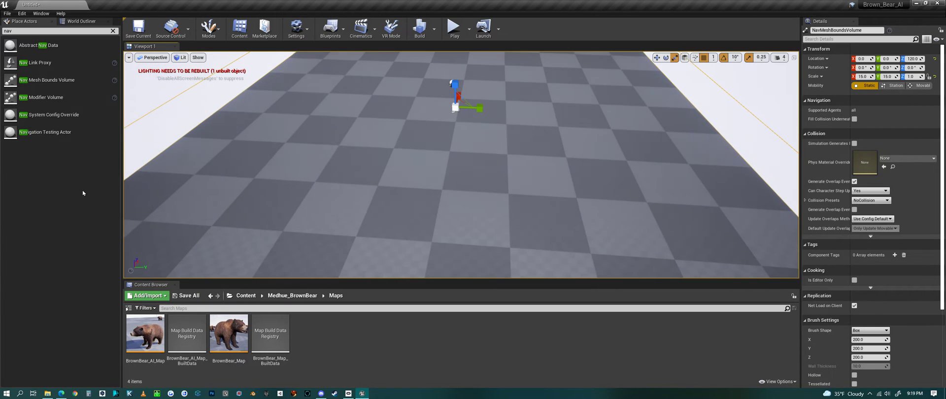
# - Clear the actor search, place a test cube on the floor and scale it uniformly to 2.75
pyautogui.click(44, 32)
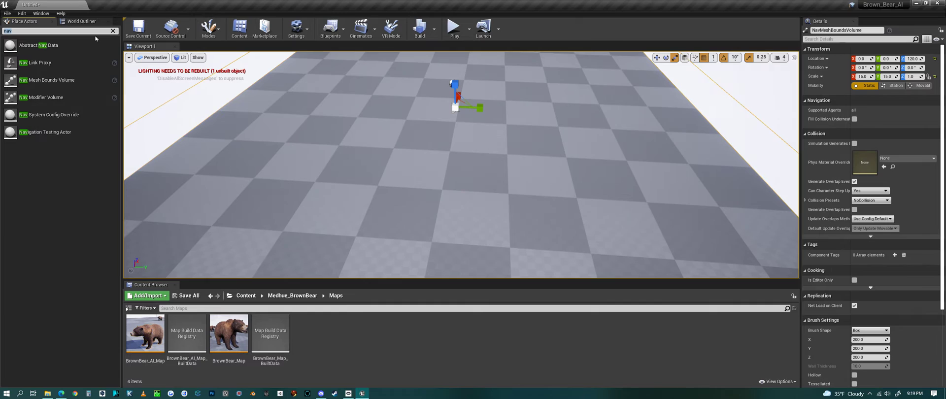
pyautogui.click(112, 31)
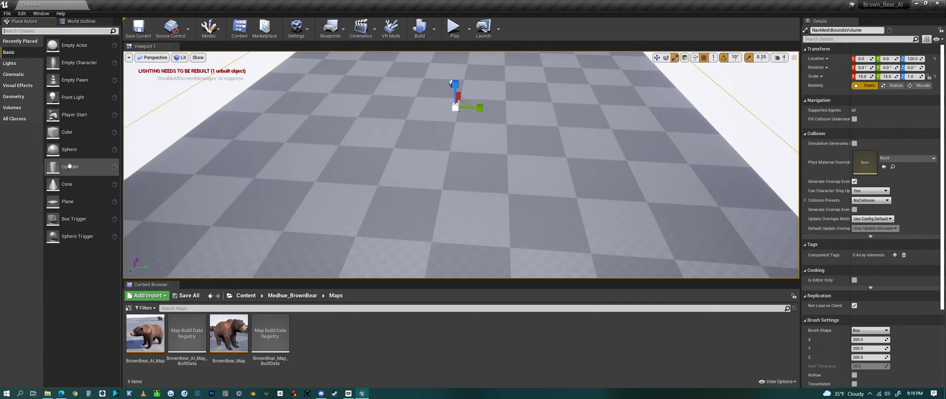
pyautogui.moveTo(76, 140); pyautogui.dragTo(632, 193)
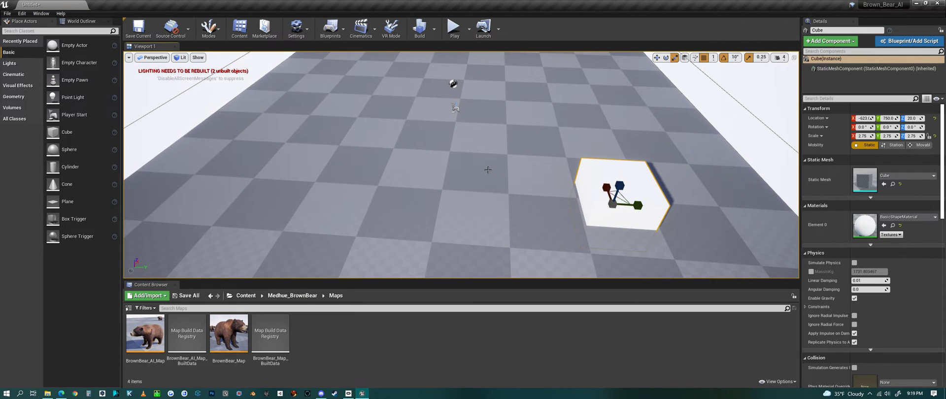
# - Show the navigation mesh preview and examine how it adapts on and around the cube
pyautogui.press('p')
pyautogui.moveTo(498, 190); pyautogui.dragTo(463, 204, button='right')
pyautogui.press('d')
pyautogui.press('w')
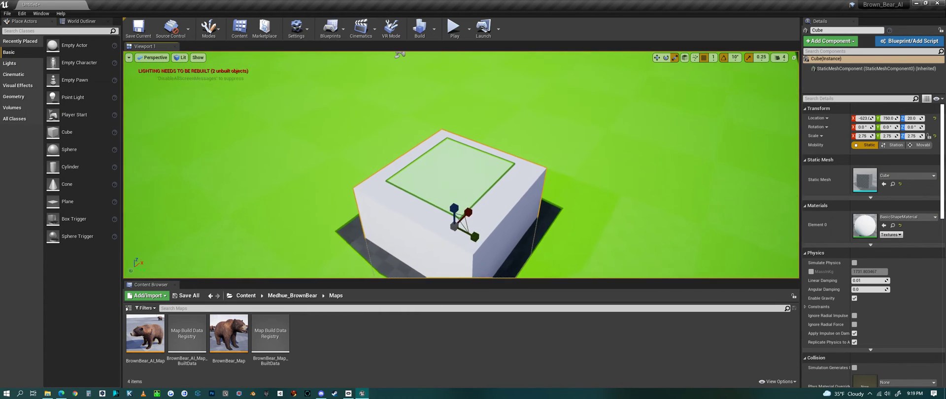
pyautogui.moveTo(488, 167); pyautogui.dragTo(484, 159, button='right')
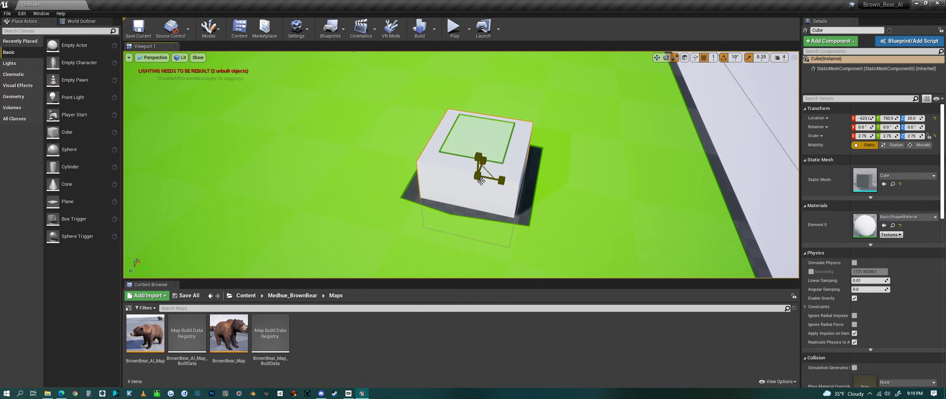
# - Scale the cube uniformly to 5.75 to test the navigation mesh around it, and delete the cube
pyautogui.moveTo(481, 181); pyautogui.dragTo(499, 165)
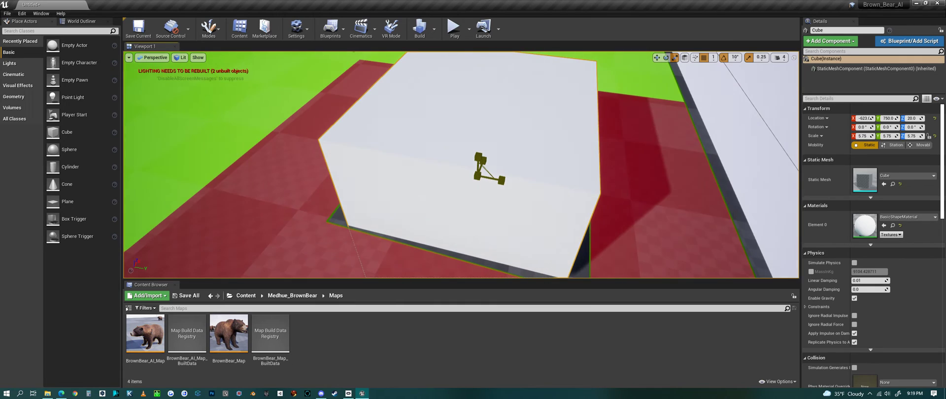
pyautogui.moveTo(468, 177); pyautogui.dragTo(490, 214, button='right')
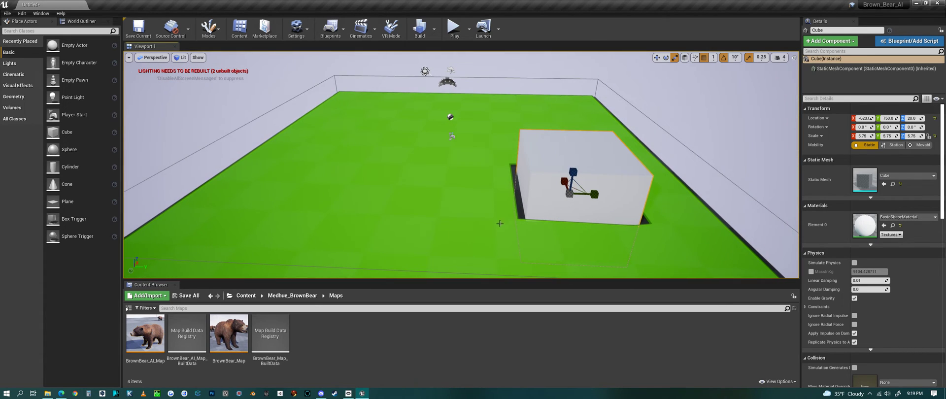
pyautogui.press('Delete')
pyautogui.moveTo(514, 210); pyautogui.dragTo(522, 191, button='right')
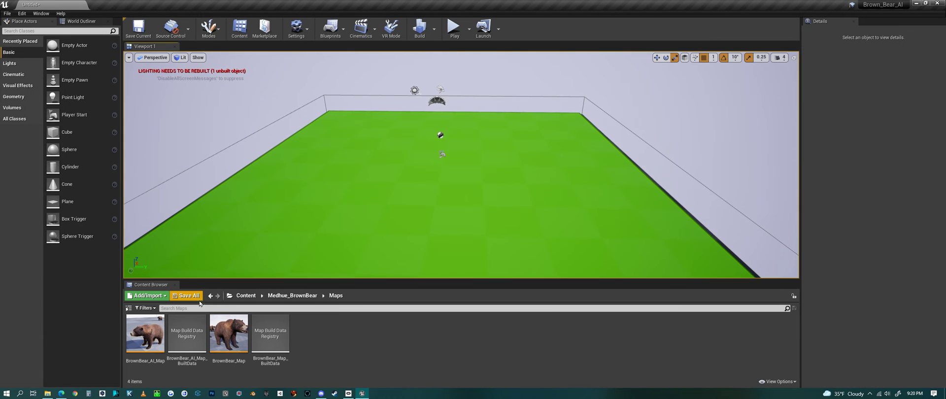
# - Save the new level as NavMesh_Demo in the Medhue_BrownBear Maps folder
pyautogui.moveTo(459, 201); pyautogui.dragTo(449, 219, button='right')
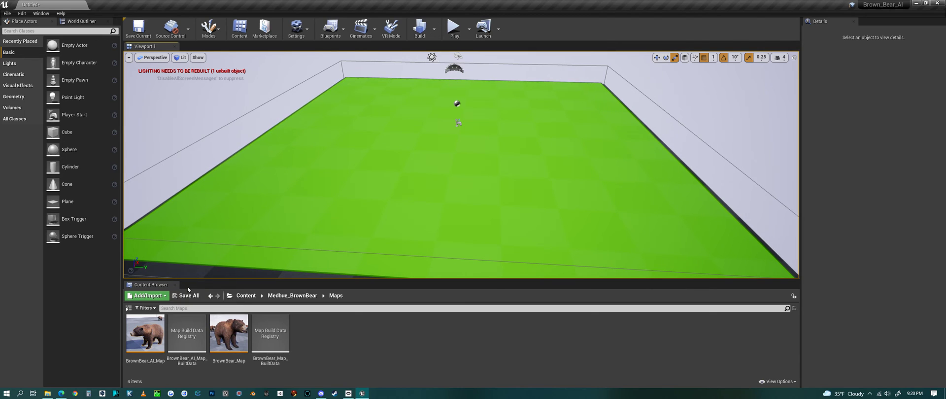
pyautogui.click(185, 296)
pyautogui.click(538, 266)
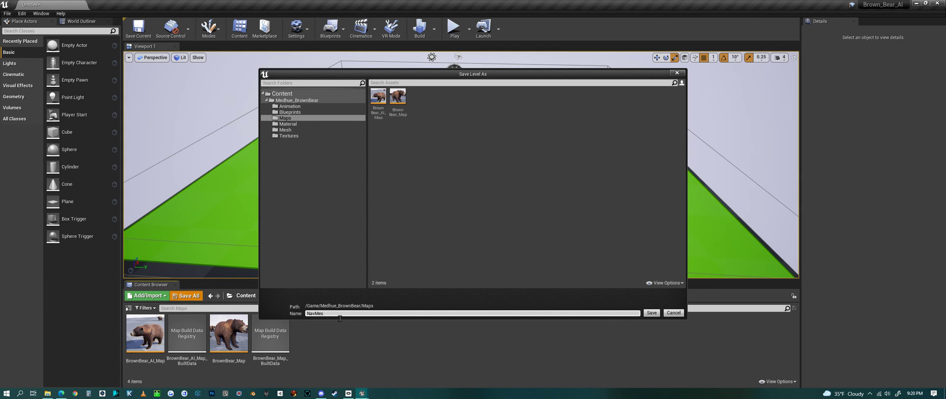
pyautogui.write('NavMesh')
pyautogui.press('BackSpace')
pyautogui.write('_Demo')
pyautogui.press('Return')
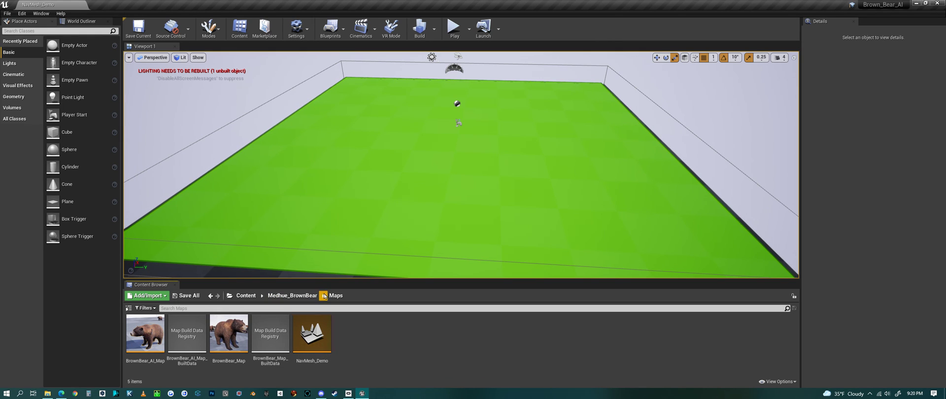
# - Place BrownBear_Blueprint from the Medhue_BrownBear Blueprints folder onto the green navigation mesh area of the floor
pyautogui.click(292, 295)
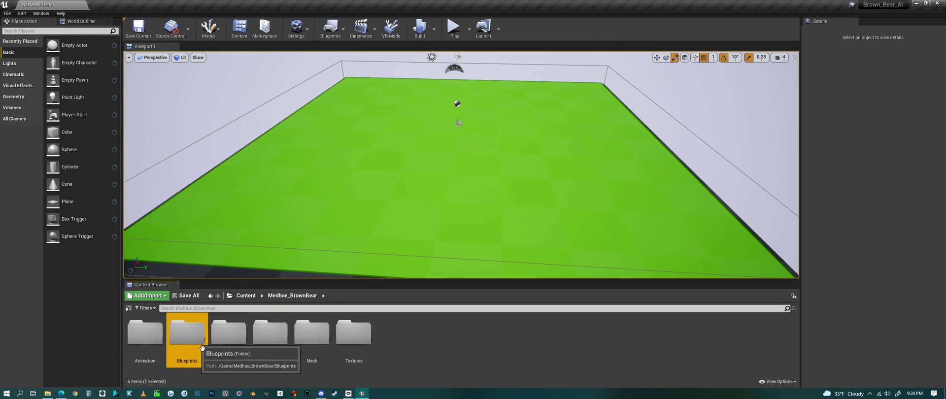
pyautogui.doubleClick(187, 340)
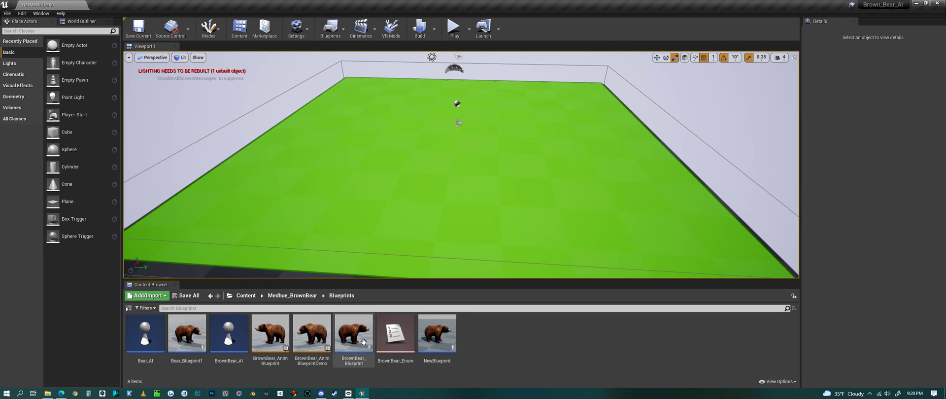
pyautogui.moveTo(354, 335); pyautogui.dragTo(512, 192)
# - Play the level and follow the bear around the floor to examine how it roams on the navigation mesh
pyautogui.click(458, 31)
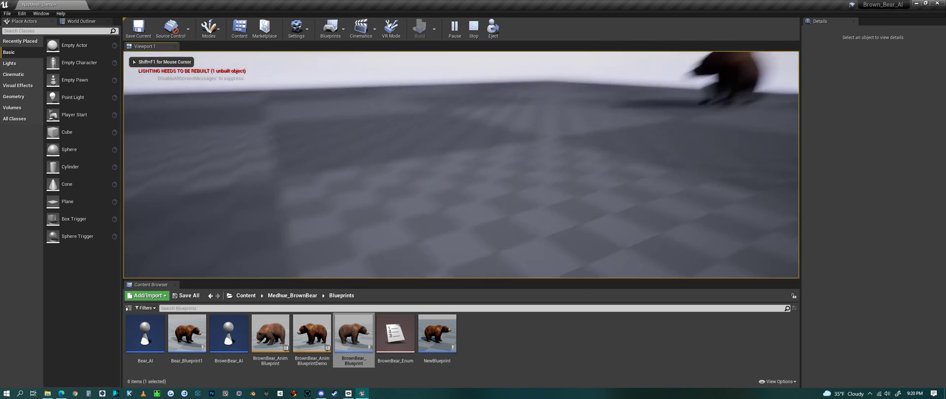
pyautogui.press('s')
pyautogui.press('s')
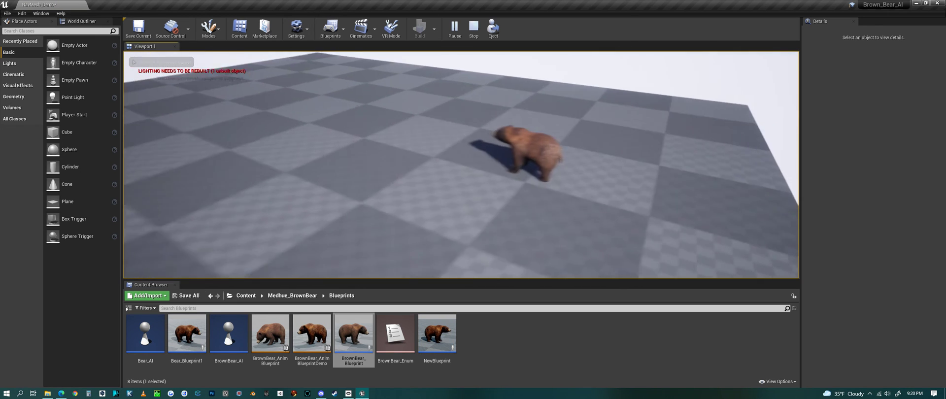
pyautogui.press('w')
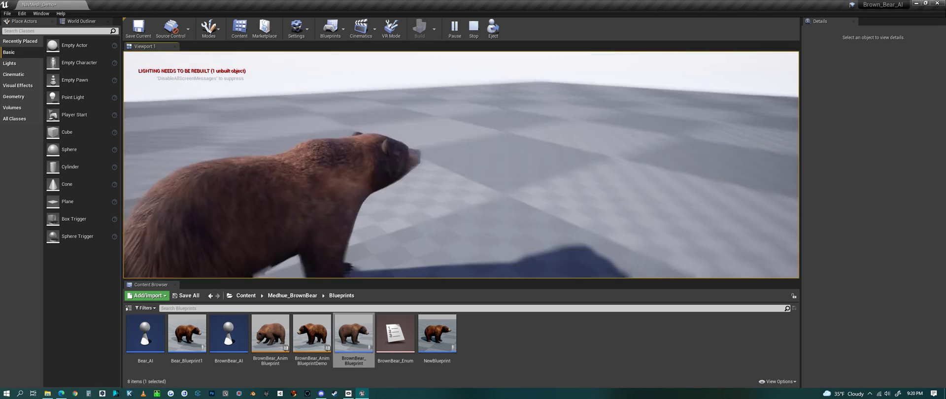
pyautogui.press('s')
pyautogui.press('s')
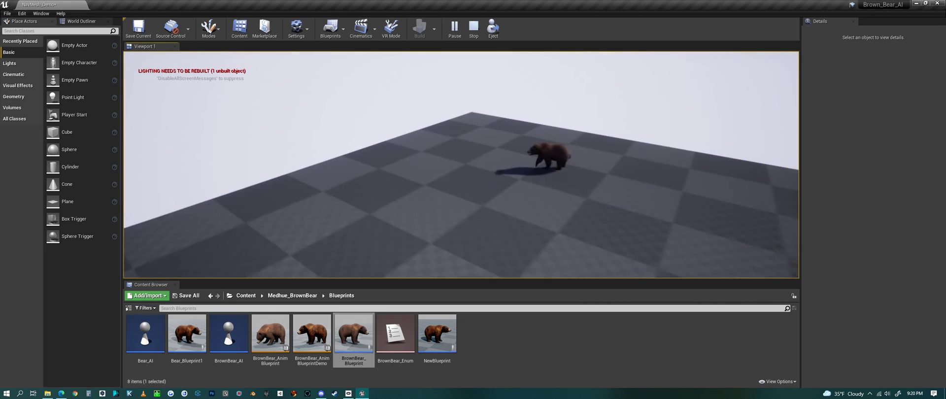
pyautogui.press('d')
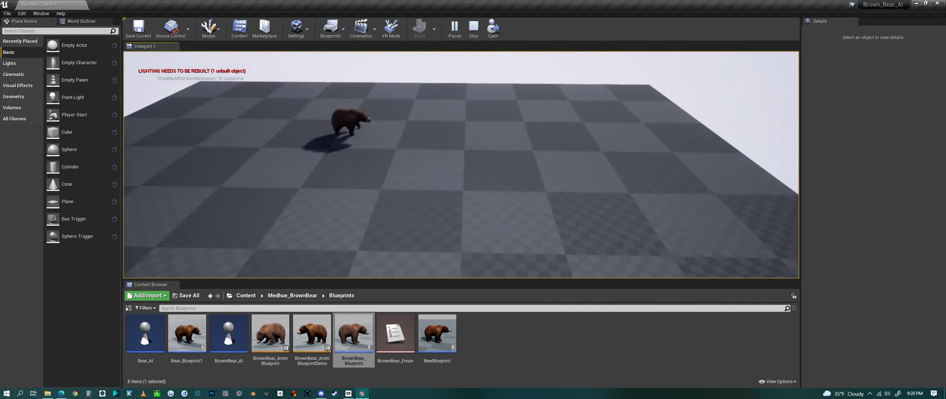